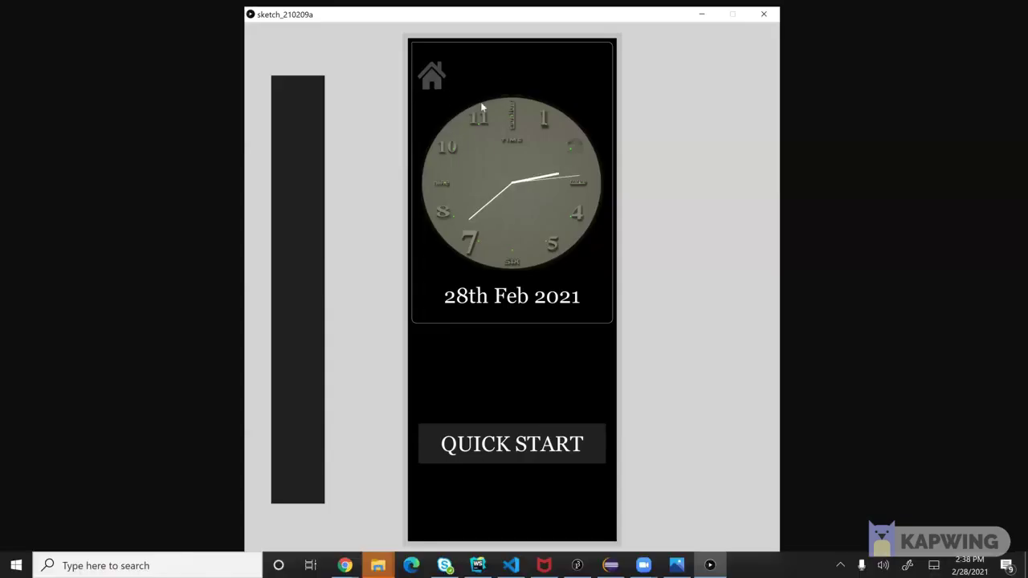
# Step: Browse the Main Menu's Speed Defrost and Cook By Weight options, then start and leave Hot Beverage
pyautogui.click(503, 155)
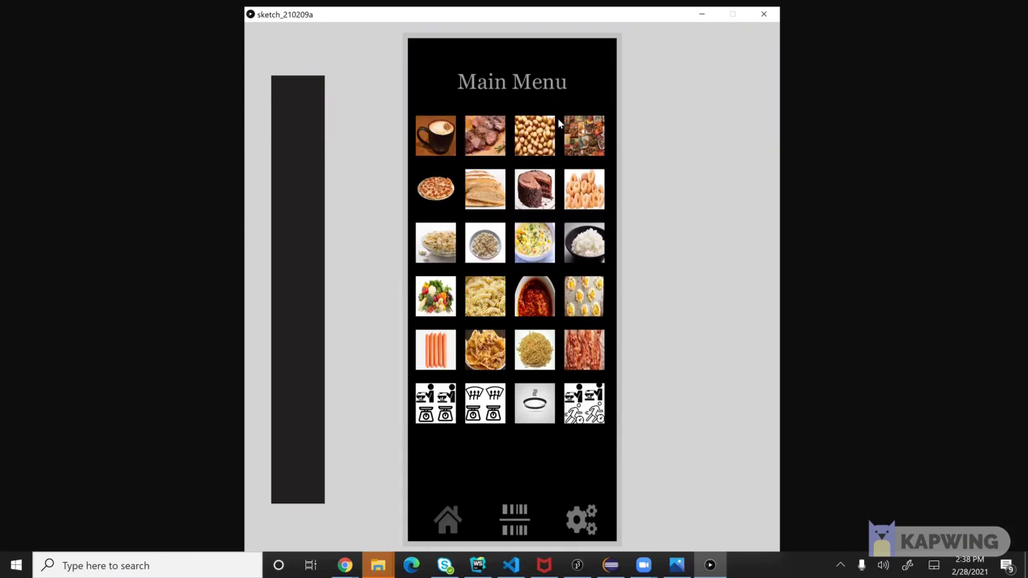
pyautogui.click(584, 403)
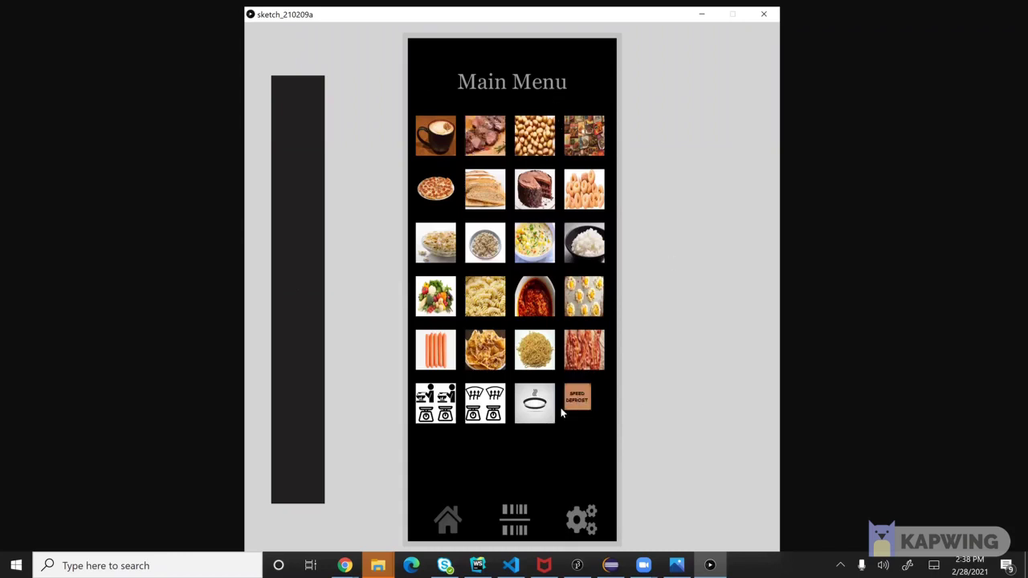
pyautogui.click(435, 411)
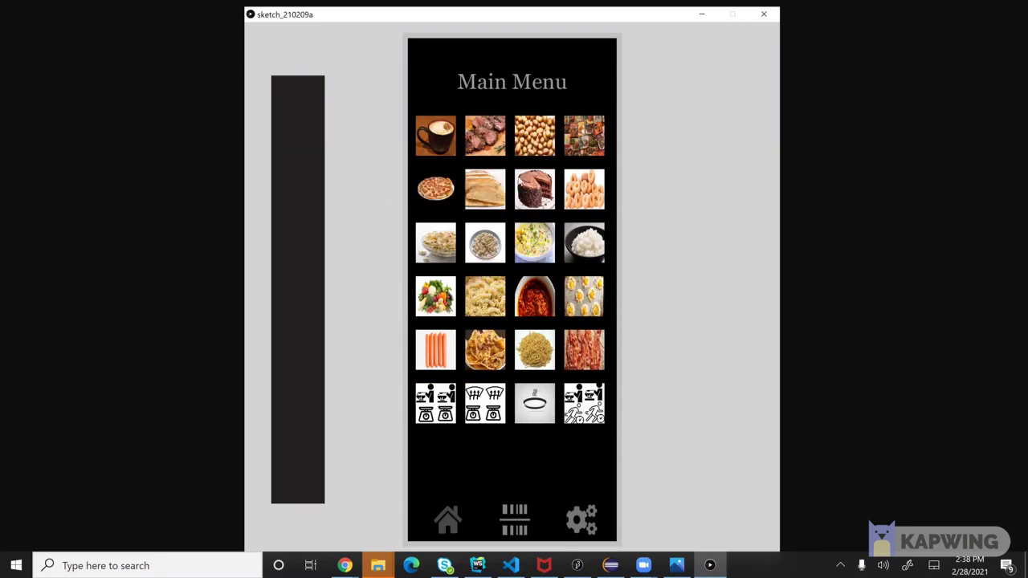
pyautogui.click(442, 148)
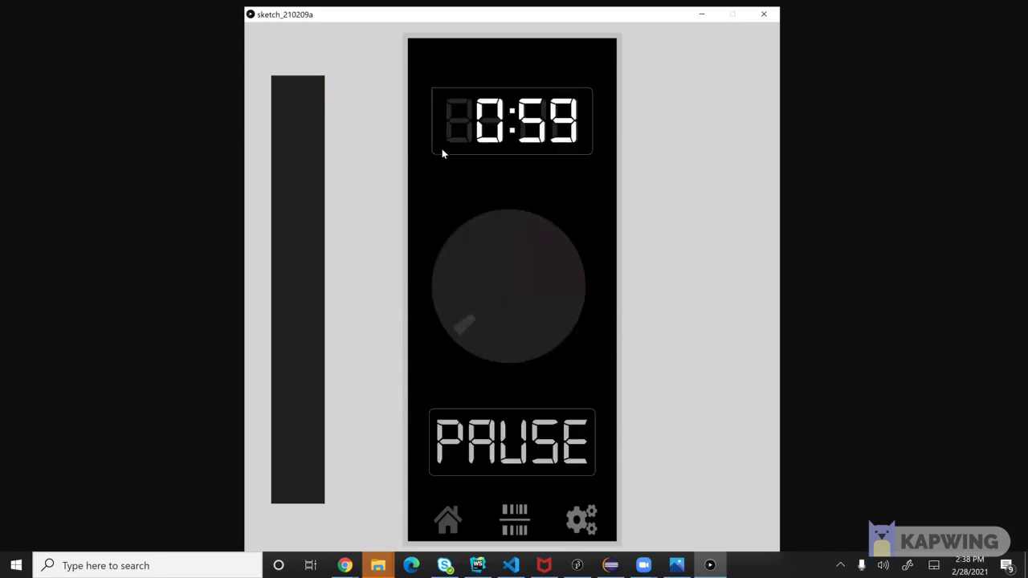
pyautogui.click(451, 512)
# Step: Cook a dish at MEDIUM level and pause its countdown
pyautogui.click(485, 144)
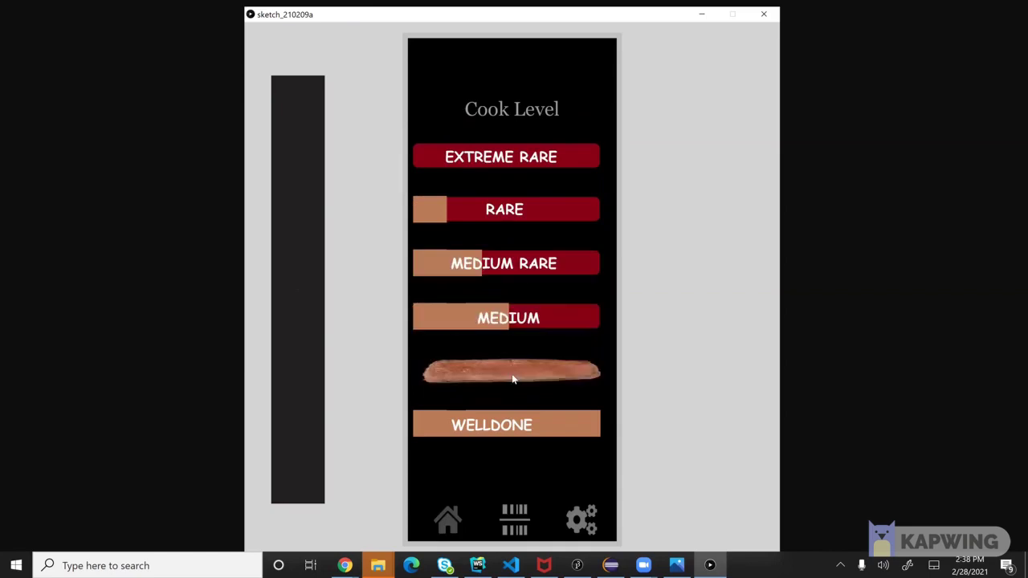
pyautogui.click(509, 324)
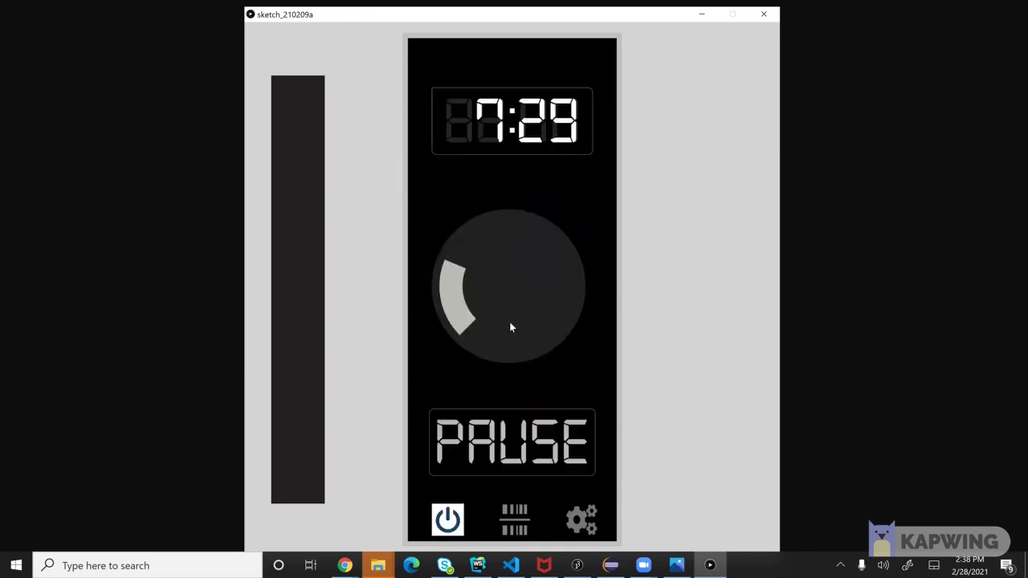
pyautogui.click(506, 436)
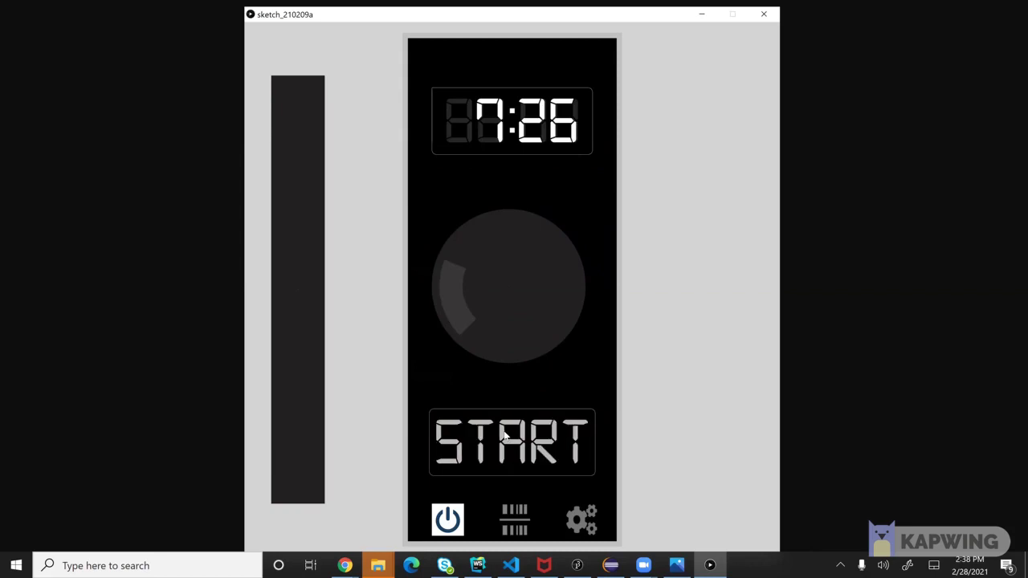
# Step: In Oven Settings, shift the background through blue and white, then back to black
pyautogui.click(583, 518)
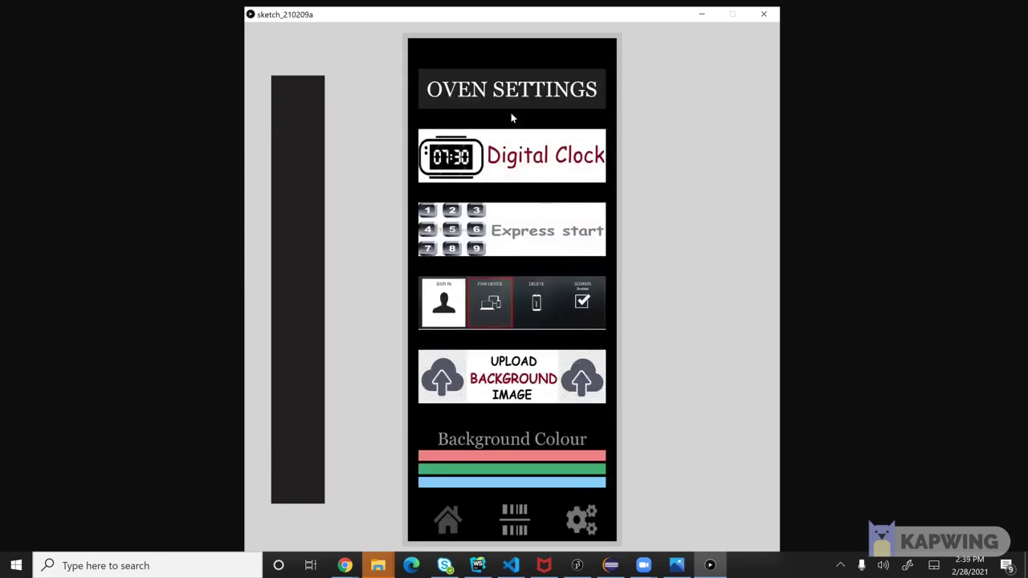
pyautogui.click(531, 485)
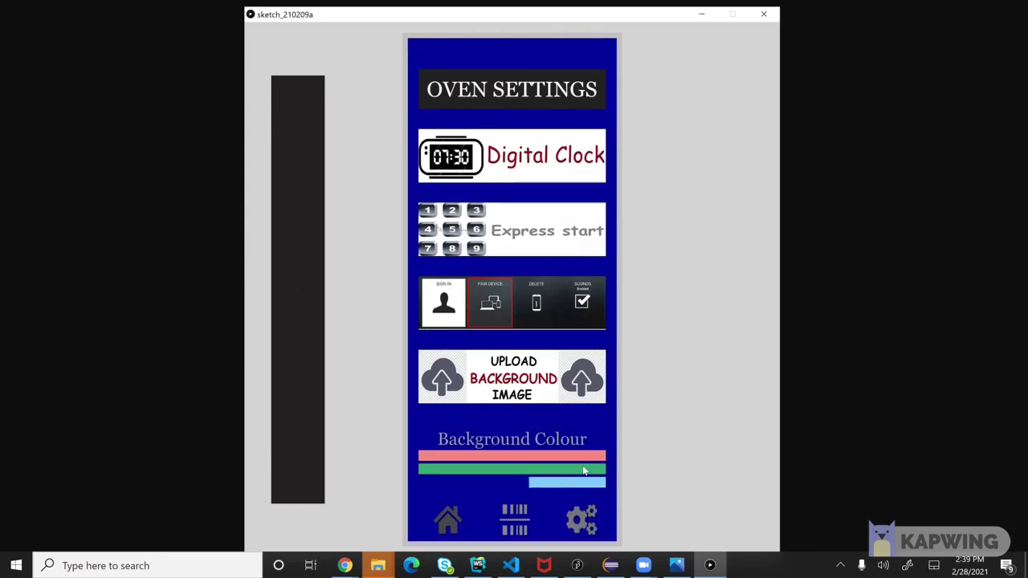
pyautogui.click(599, 471)
pyautogui.click(599, 485)
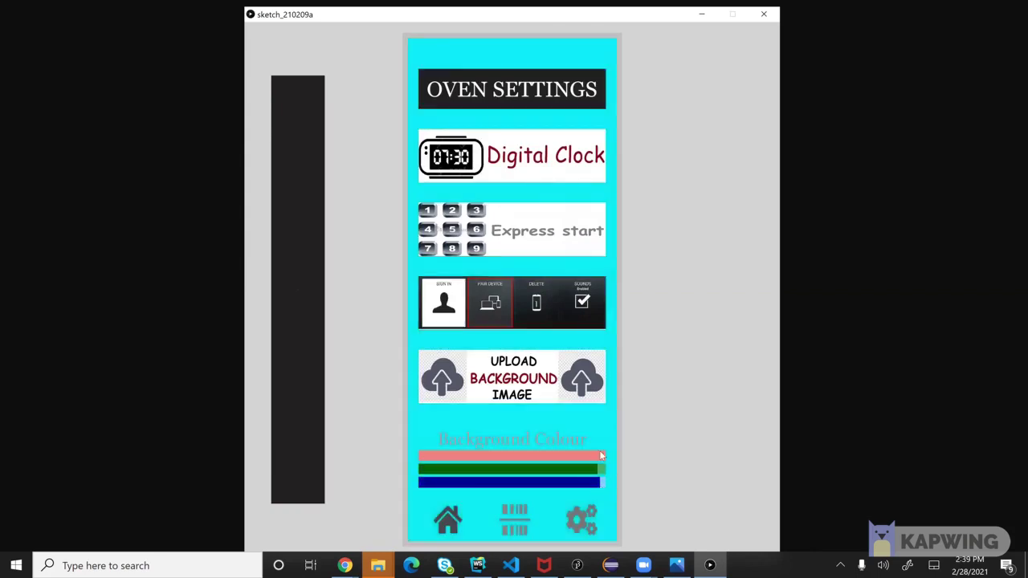
pyautogui.click(601, 457)
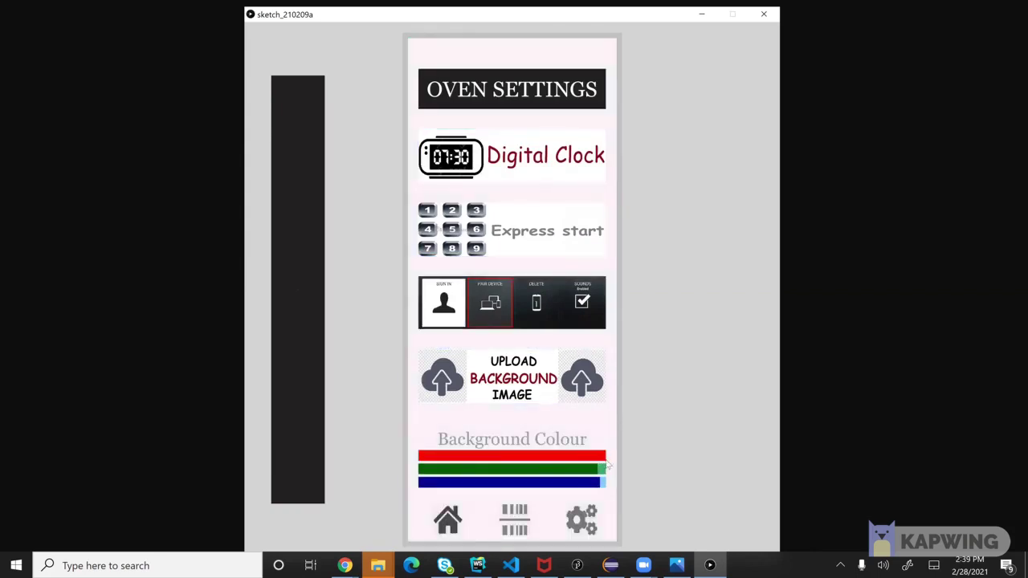
pyautogui.click(424, 457)
pyautogui.click(428, 471)
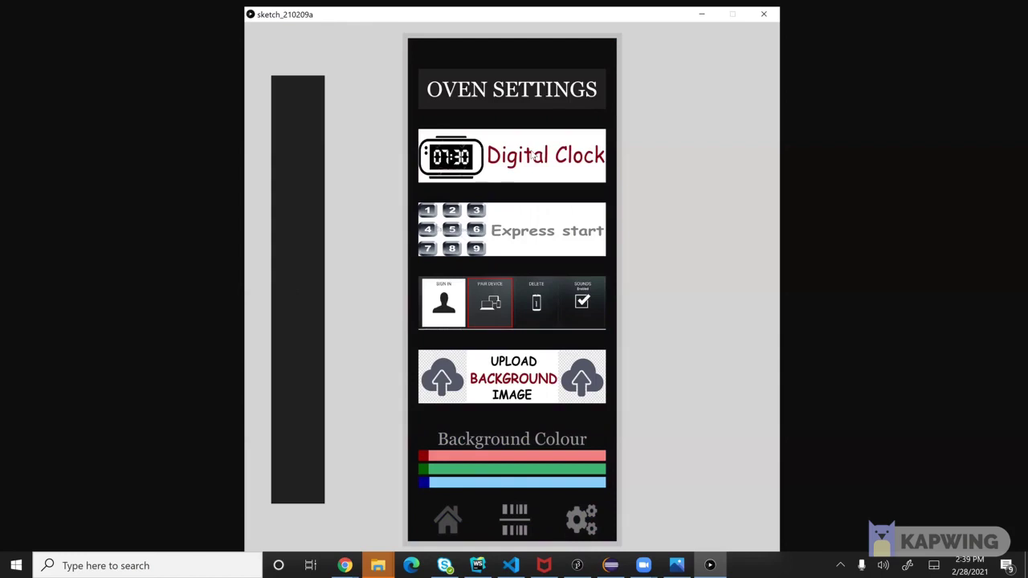
# Step: Set temperature to 508, power to 740, and turn sound on
pyautogui.click(518, 92)
pyautogui.moveTo(528, 140); pyautogui.dragTo(552, 141)
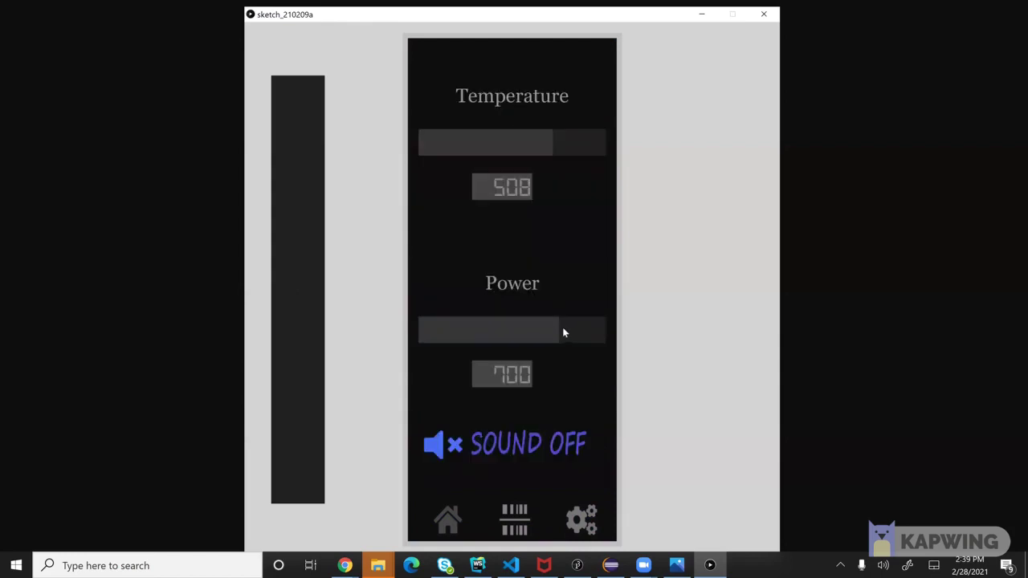
pyautogui.moveTo(560, 330); pyautogui.dragTo(568, 329)
pyautogui.click(552, 446)
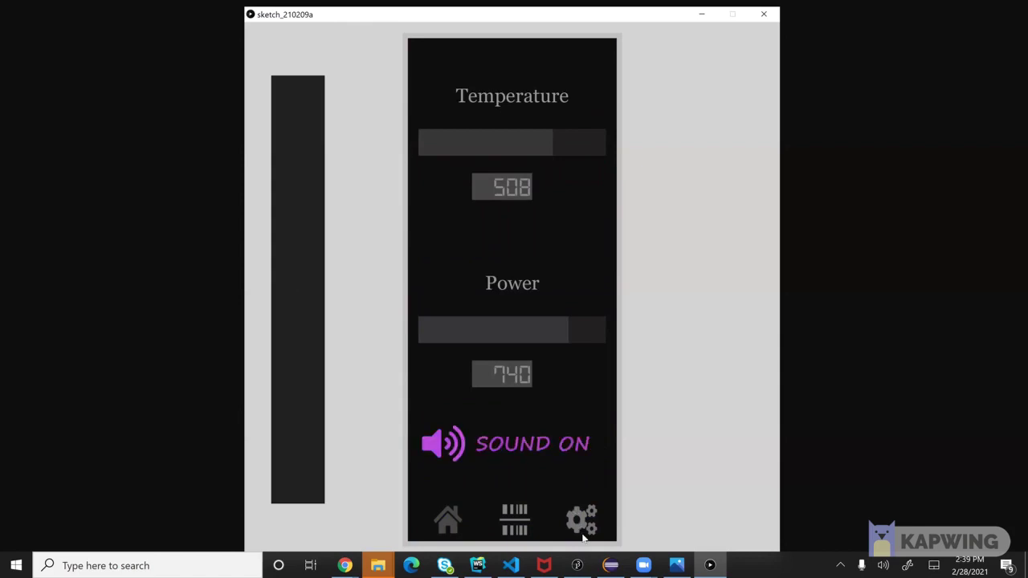
pyautogui.click(581, 518)
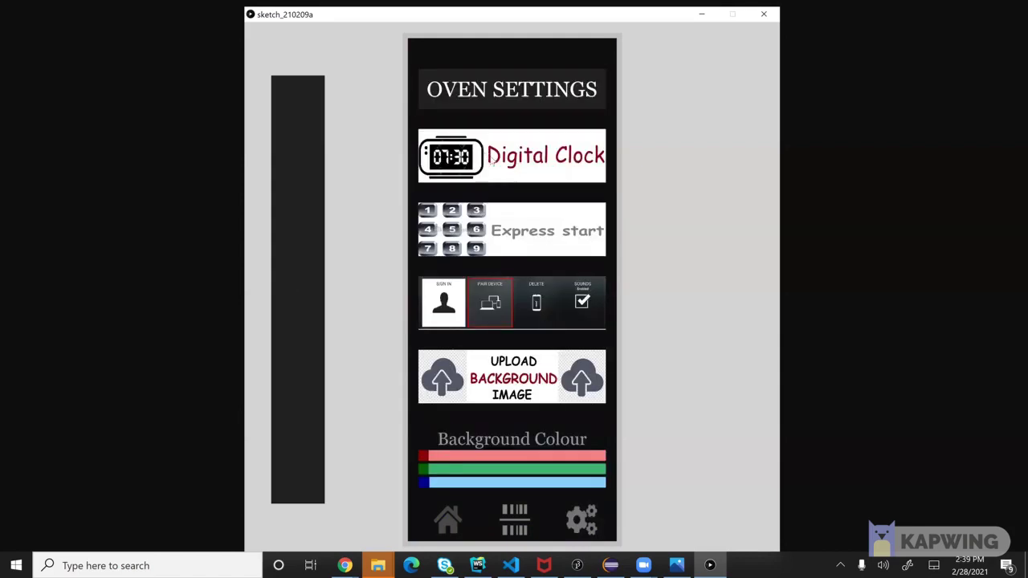
# Step: Switch the clock to Analog and express start to Quickstart, then return home
pyautogui.click(488, 159)
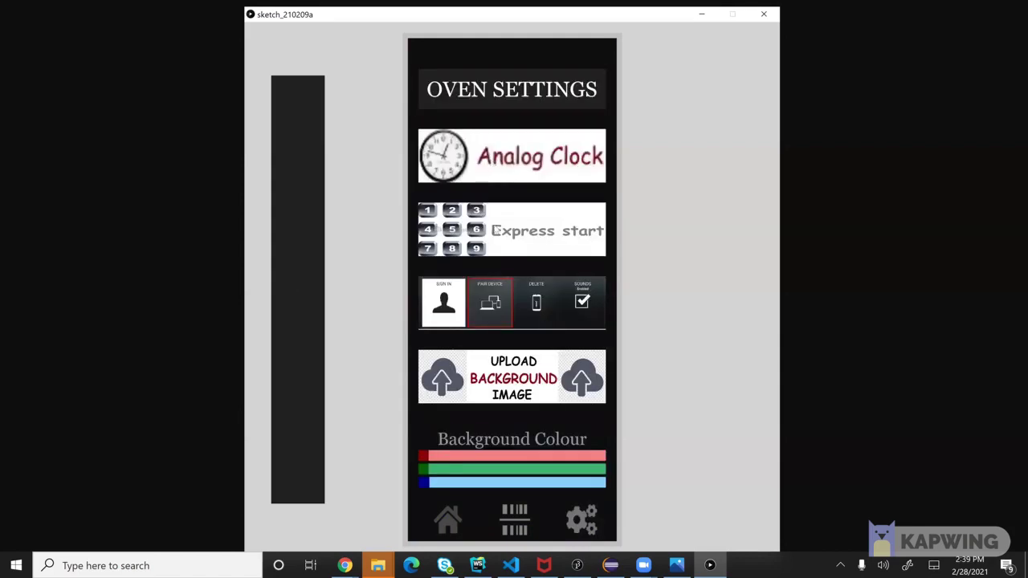
pyautogui.click(485, 395)
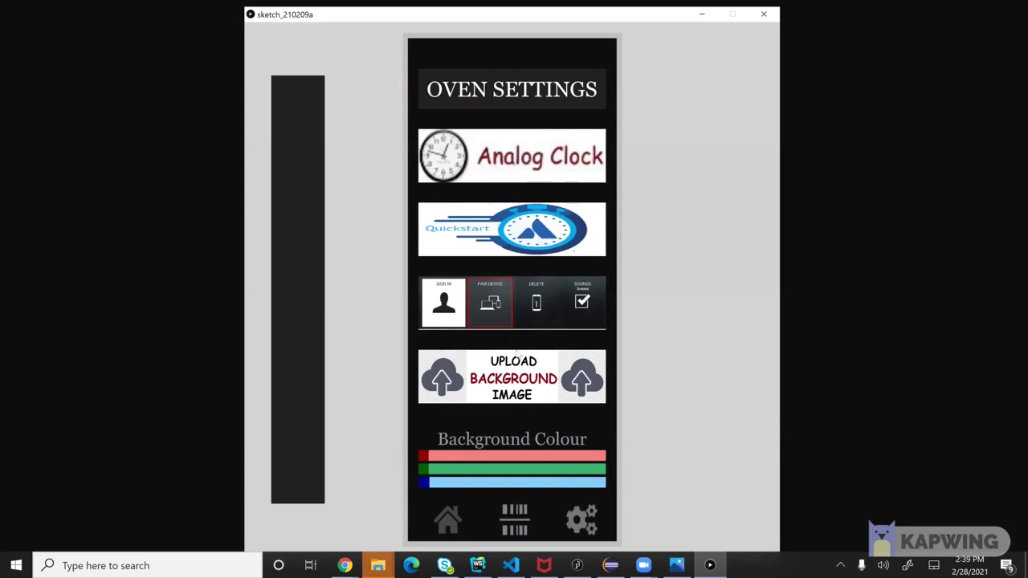
pyautogui.click(448, 518)
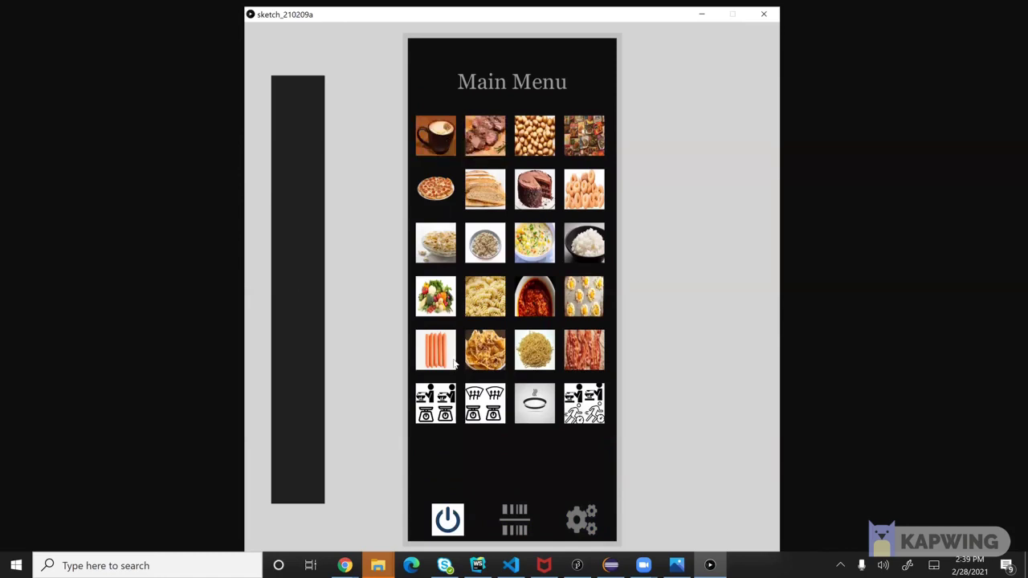
pyautogui.click(448, 518)
pyautogui.click(448, 518)
pyautogui.click(448, 518)
# Step: Express-start a 02:00 cook, cut it to seconds on the dial, and let it finish
pyautogui.click(448, 520)
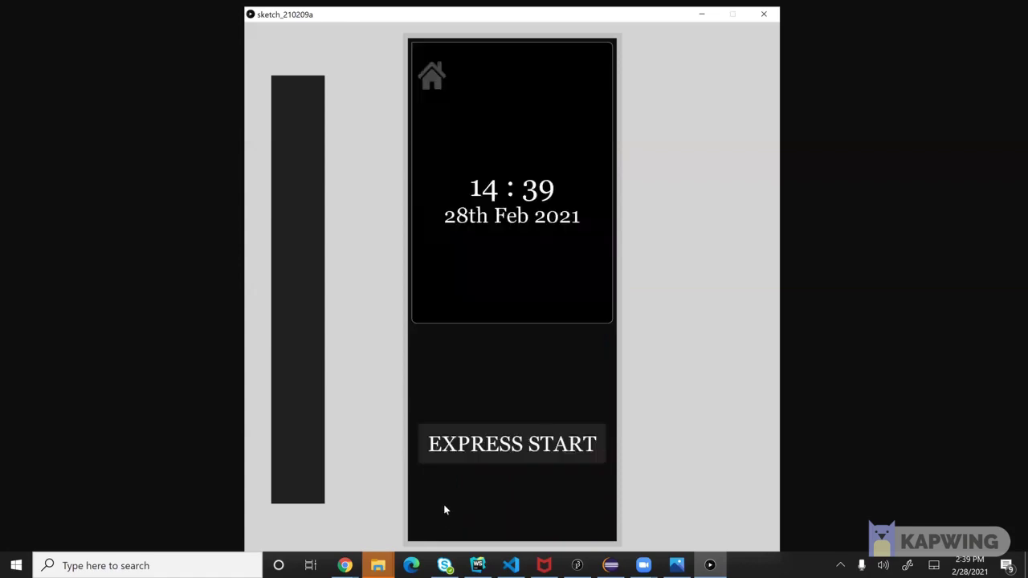
pyautogui.click(444, 228)
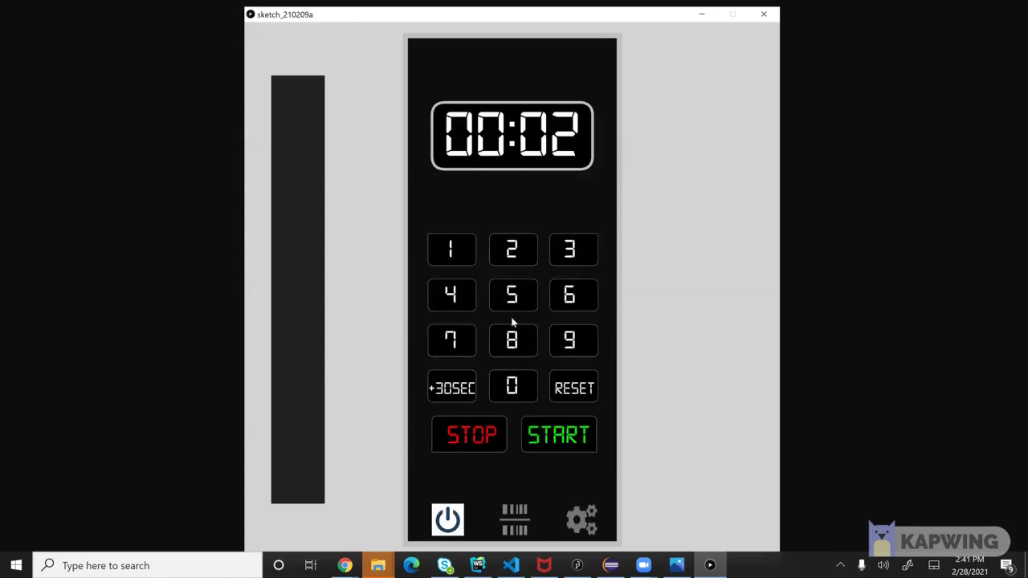
pyautogui.click(513, 389)
pyautogui.click(515, 393)
pyautogui.click(560, 434)
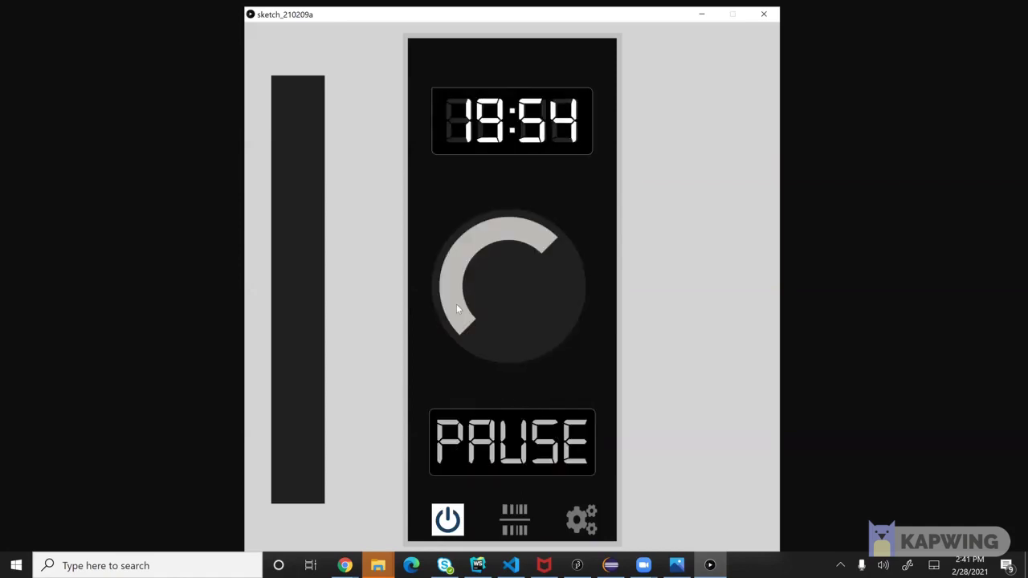
pyautogui.click(465, 329)
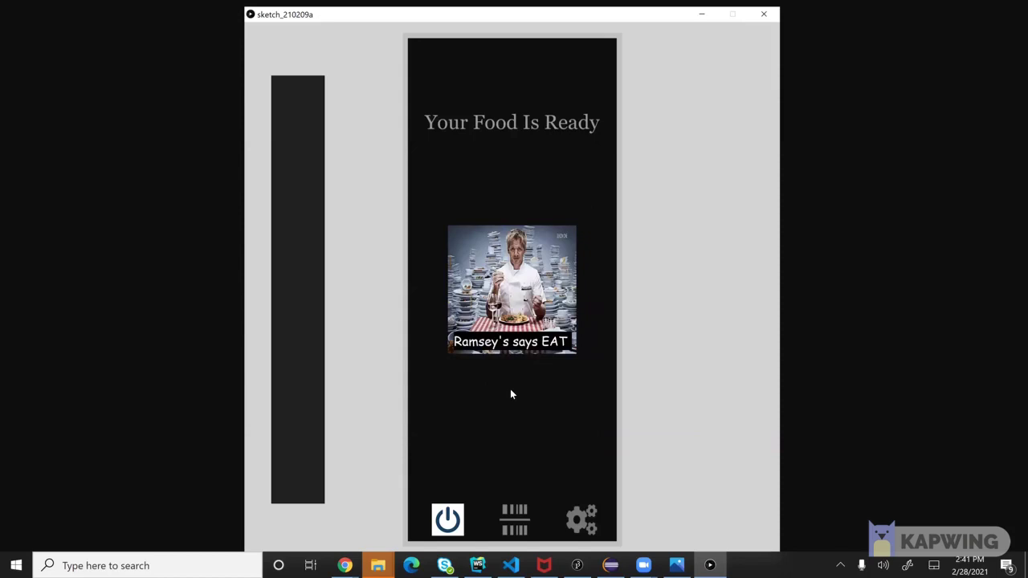
# Step: Reset to the home screen and express-start a one-second cook
pyautogui.click(447, 520)
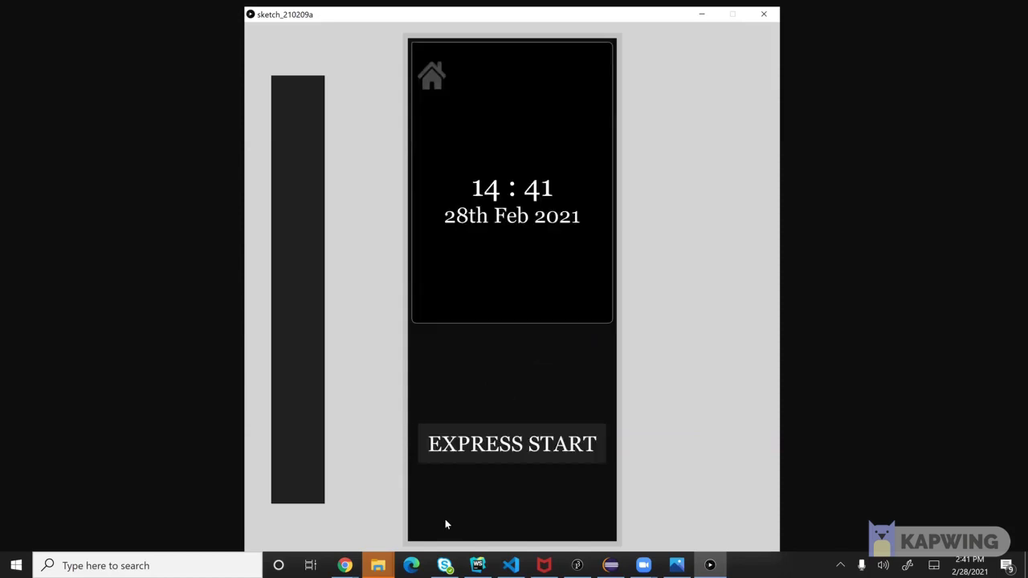
pyautogui.click(515, 441)
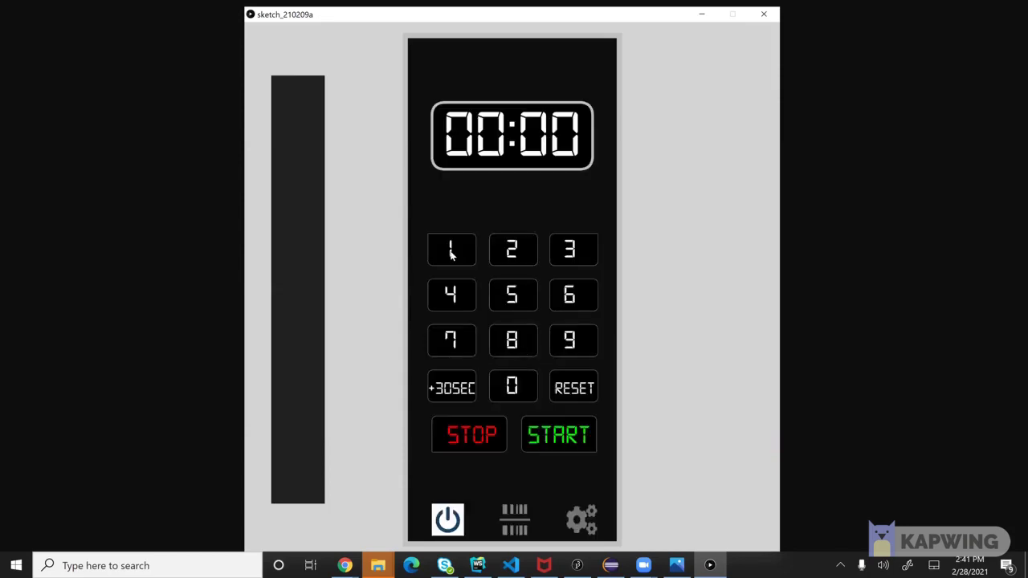
pyautogui.click(452, 251)
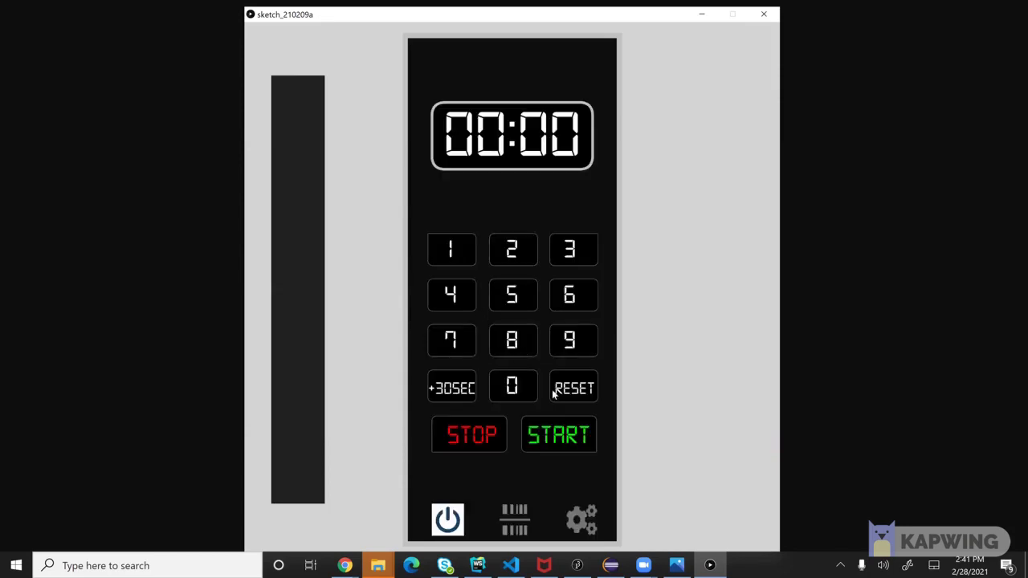
pyautogui.click(567, 431)
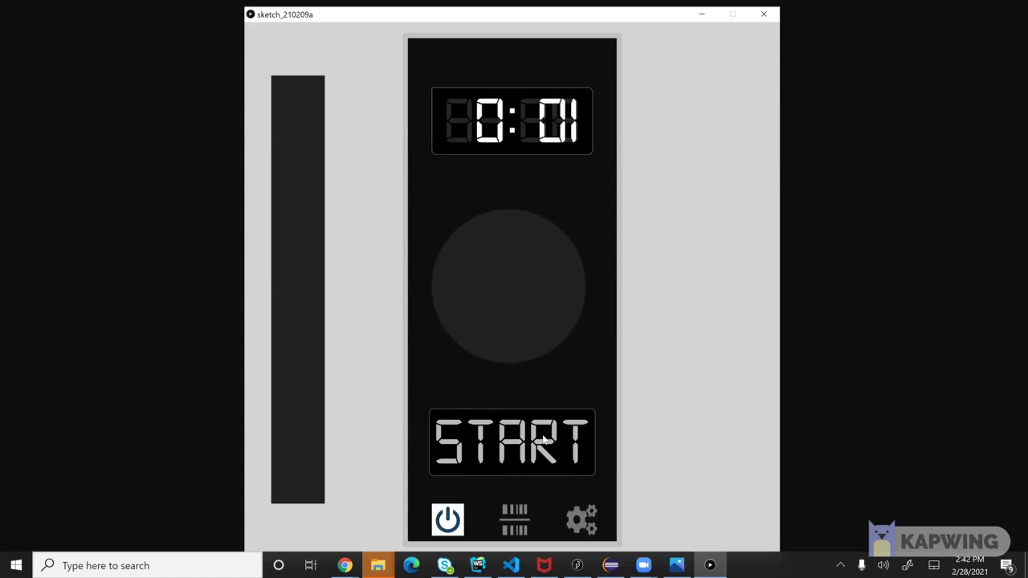
pyautogui.click(544, 439)
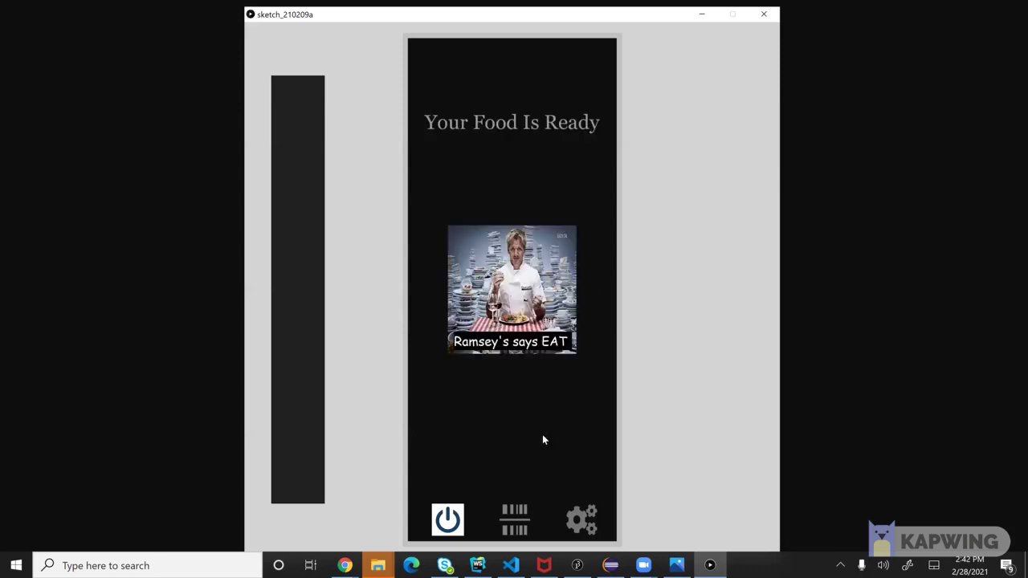